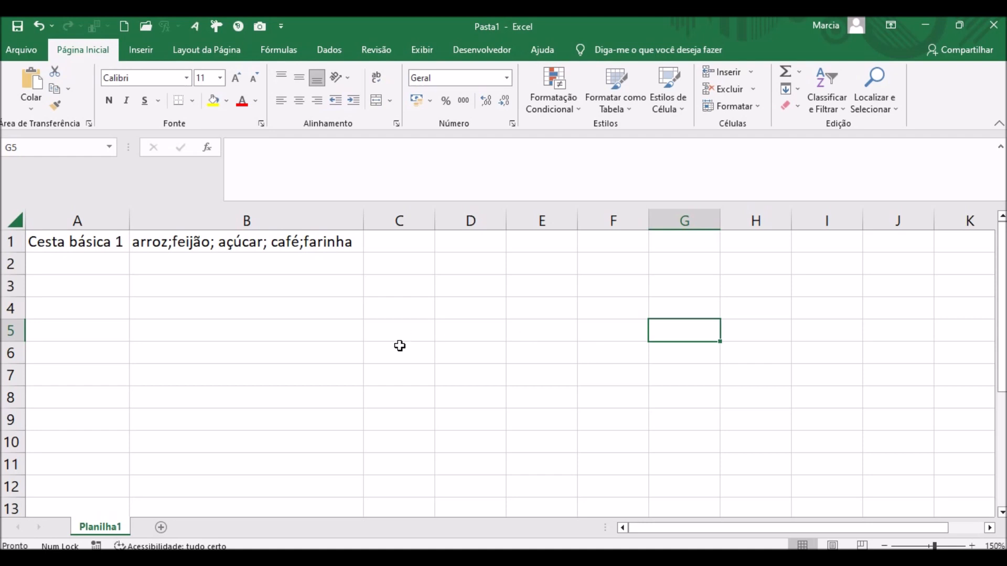
left_click(207, 246)
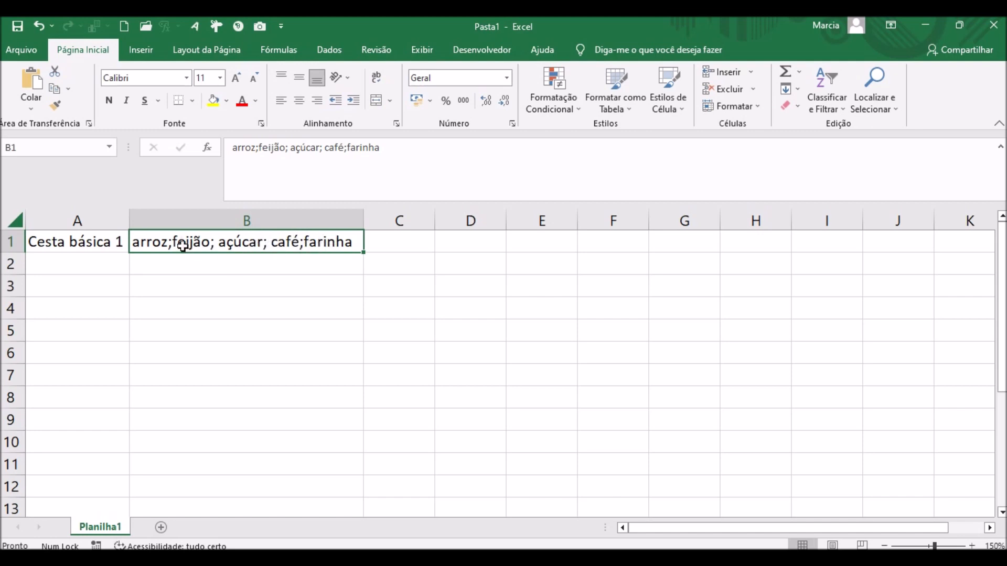
left_click(225, 264)
left_click(215, 284)
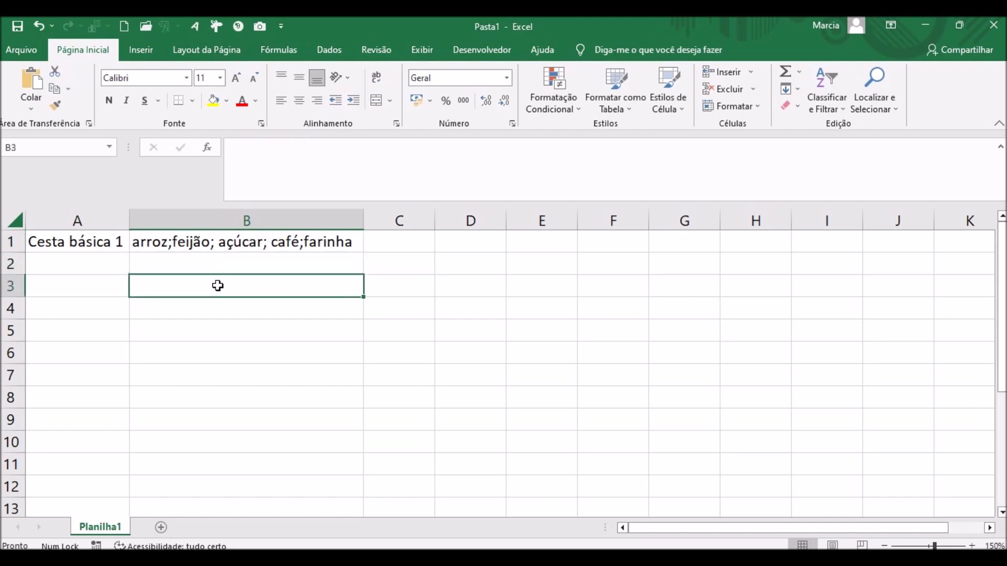
left_click(227, 312)
left_click(217, 335)
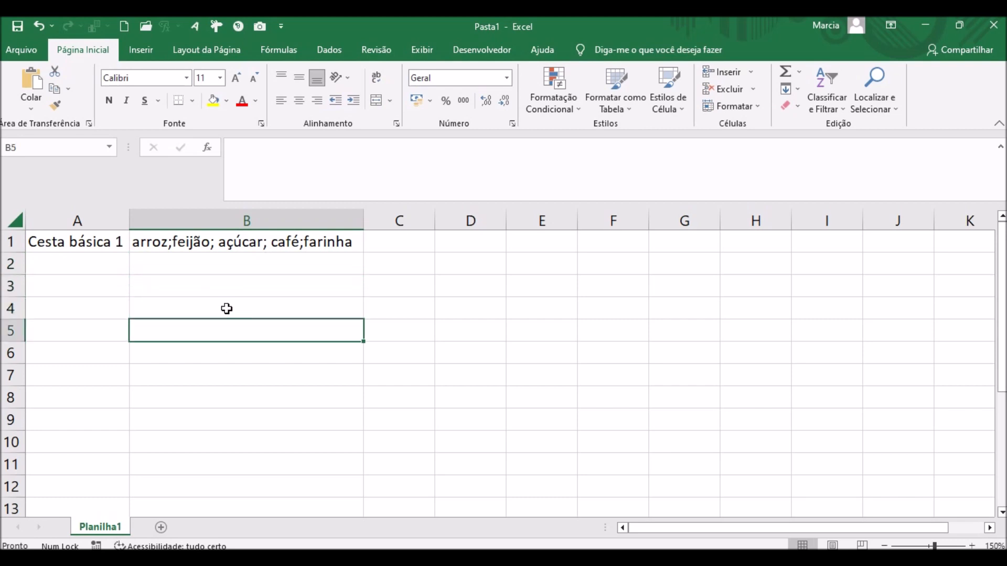
left_click_drag(245, 221, 246, 304)
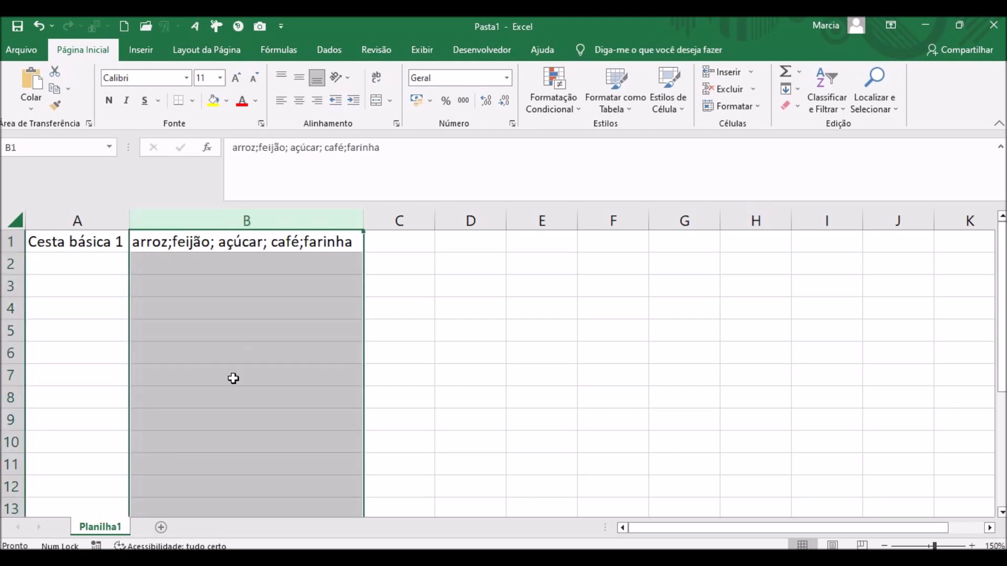
left_click(367, 338)
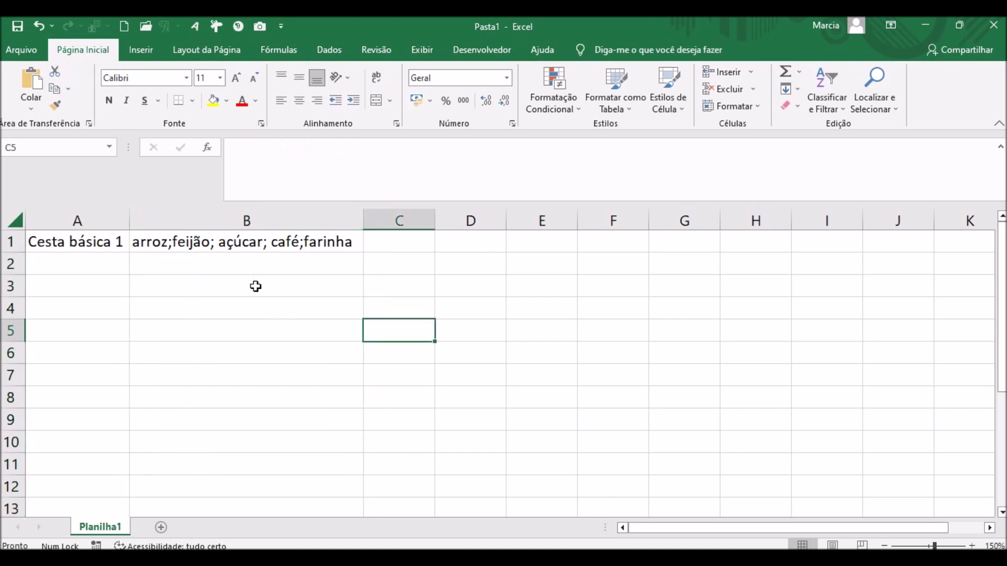
- Start Text to Columns on cell B1 with the original data type set to Delimitado and advance to the delimiter settings
left_click(237, 245)
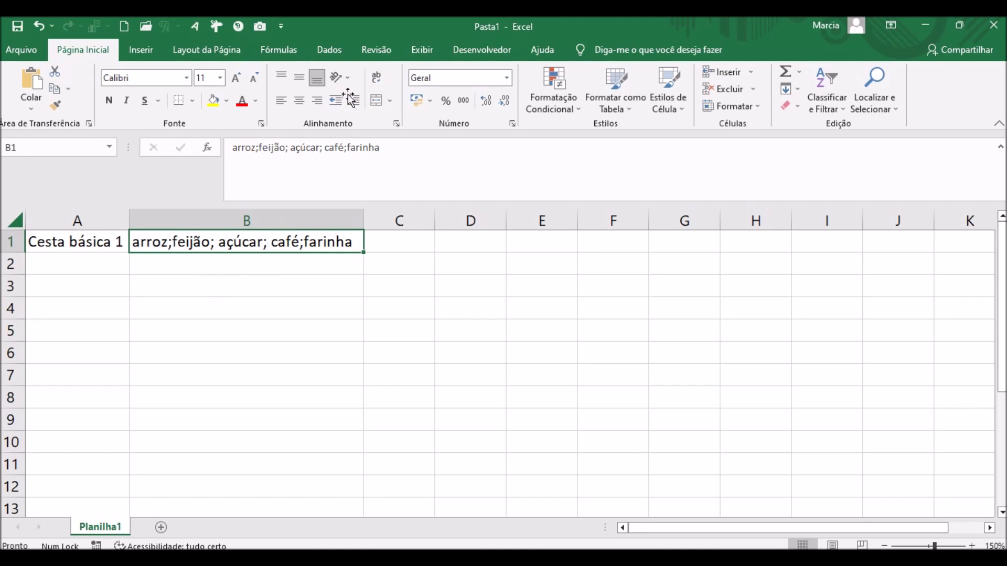
left_click(334, 48)
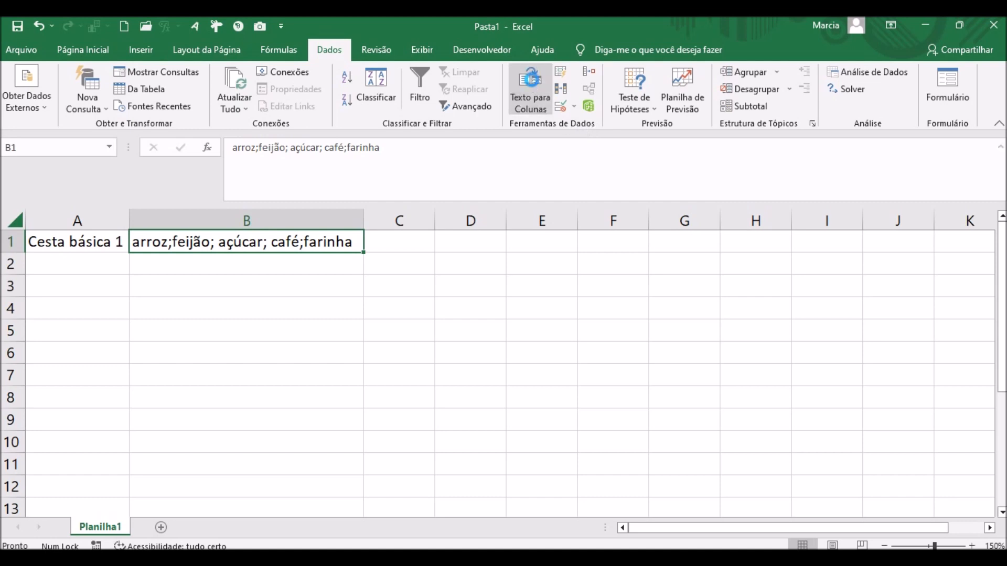
left_click(531, 80)
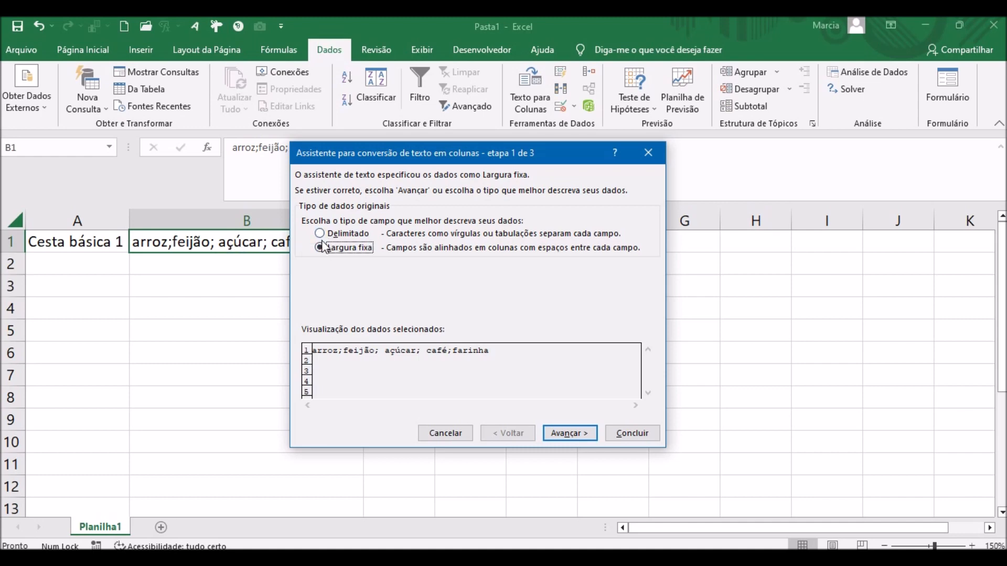
left_click(321, 234)
left_click(568, 435)
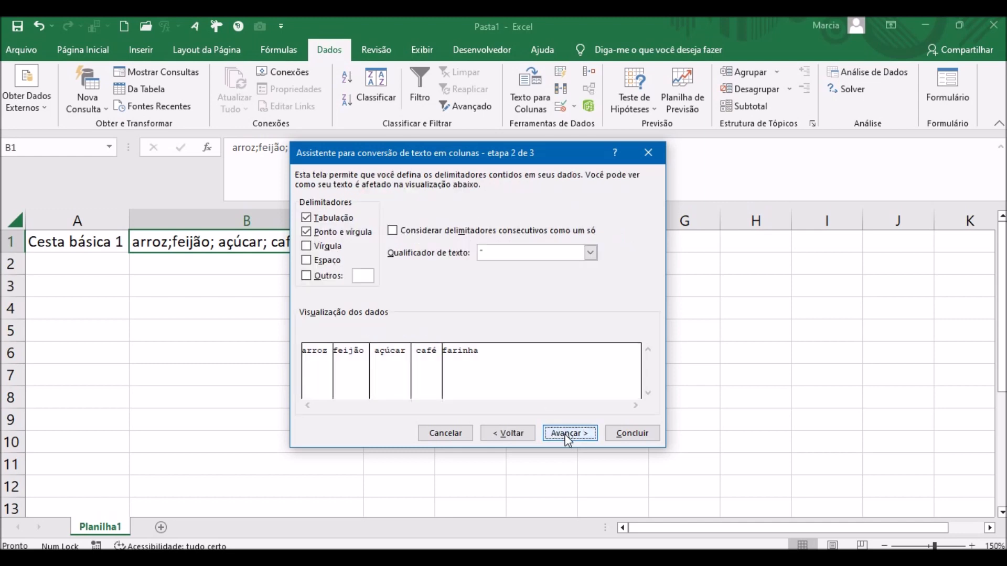
left_click_drag(451, 158, 535, 145)
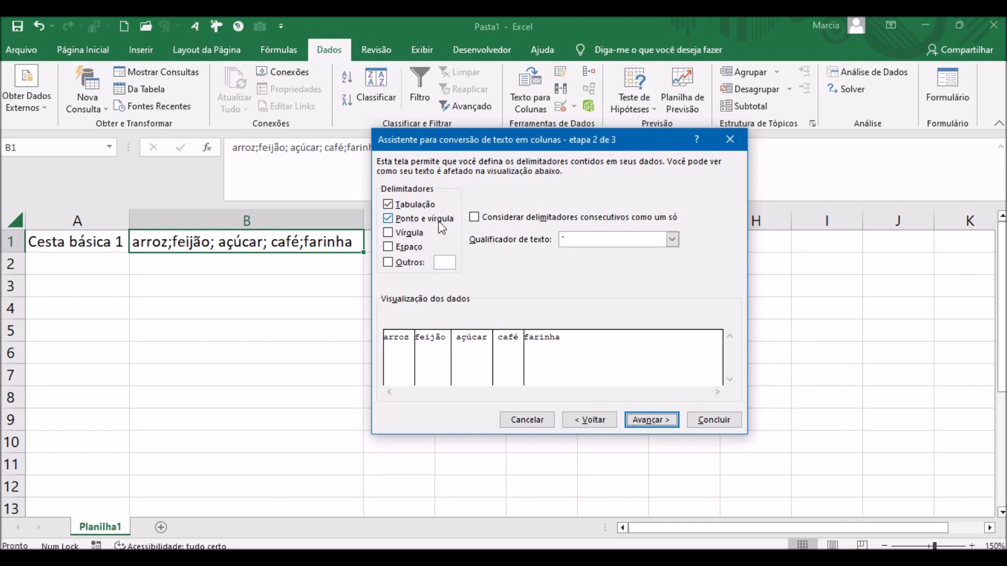
- Try the Vírgula and Outros delimiters instead of Ponto e vírgula, and restore Ponto e vírgula as the delimiter
left_click(391, 220)
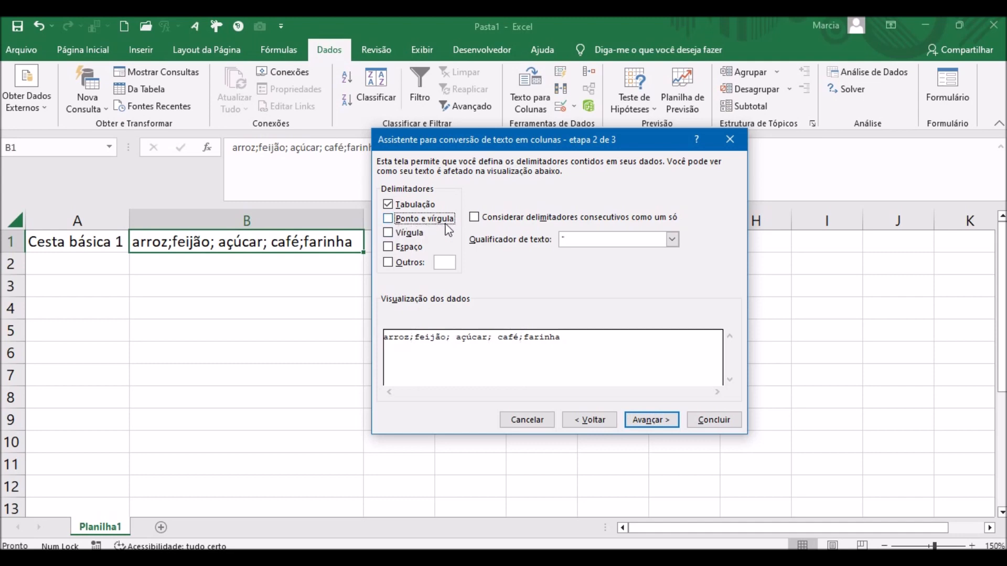
left_click(390, 235)
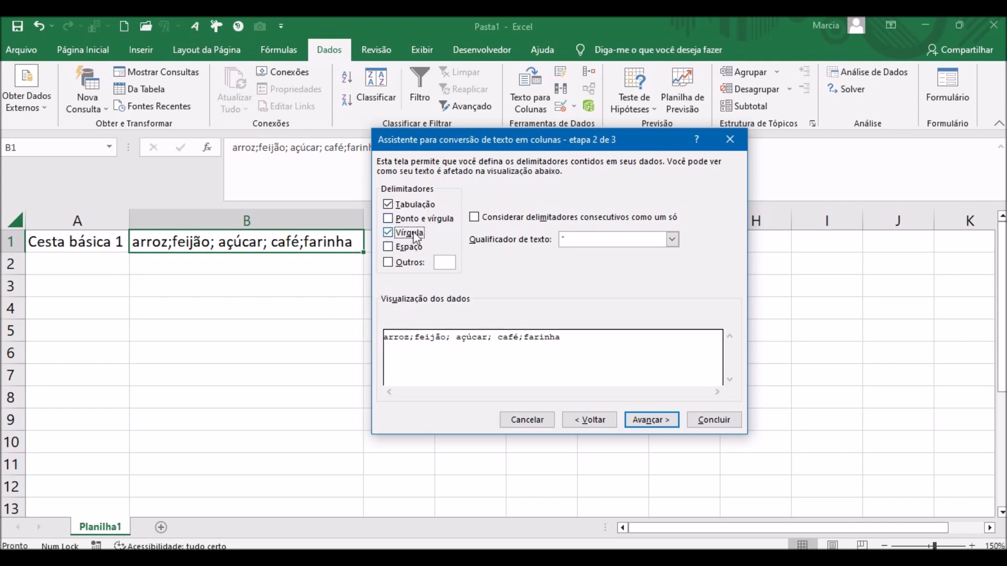
left_click(389, 264)
left_click(446, 262)
left_click(388, 263)
left_click(391, 234)
left_click(392, 219)
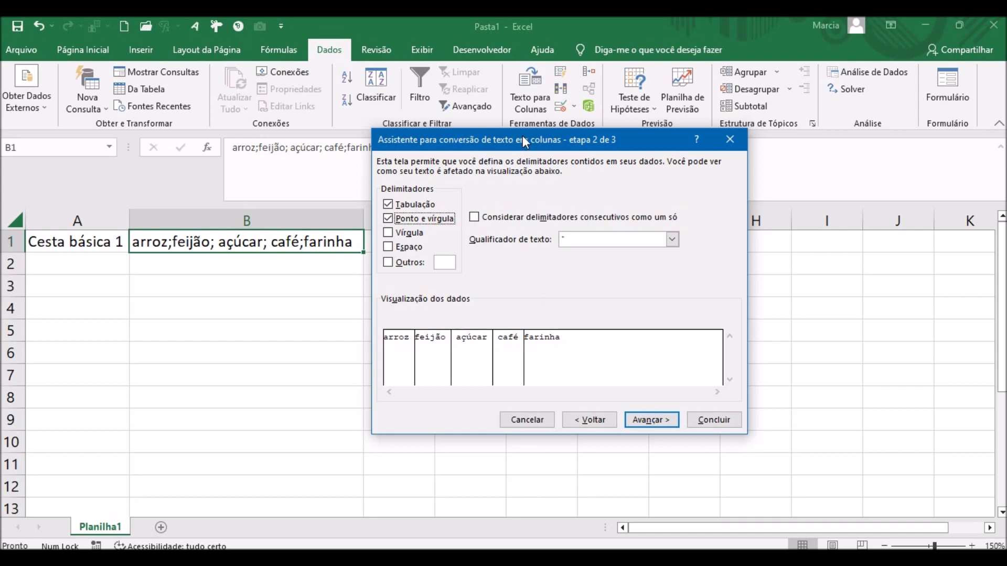
- Complete the semicolon-delimited conversion, keeping the Geral column format and $B$1 as the destination
left_click_drag(518, 136, 640, 122)
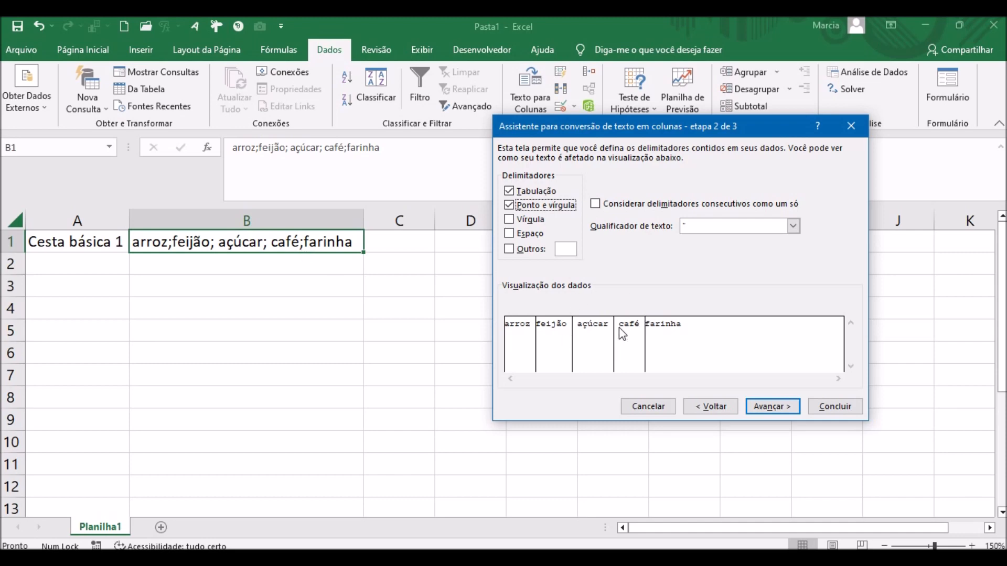
left_click(774, 405)
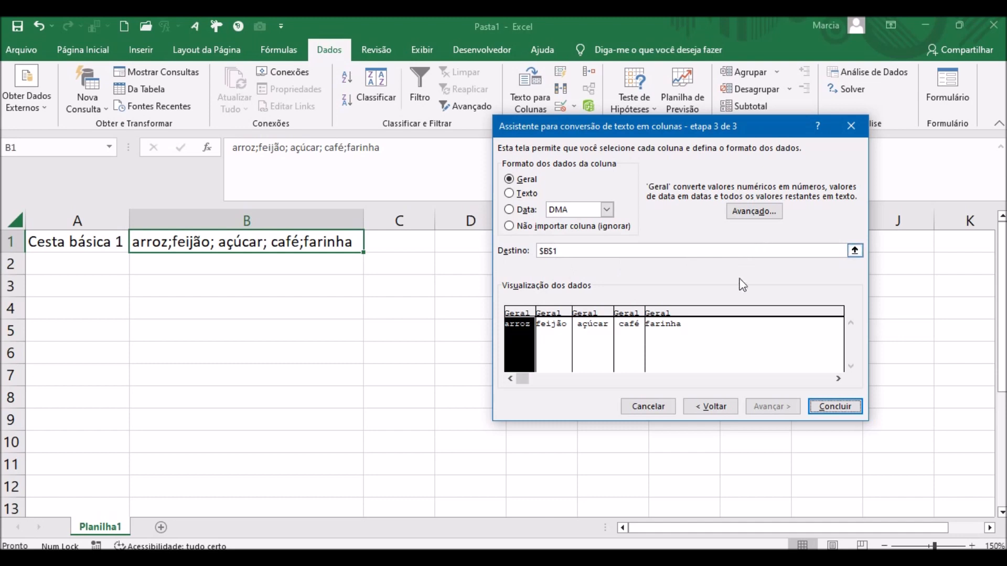
left_click(820, 407)
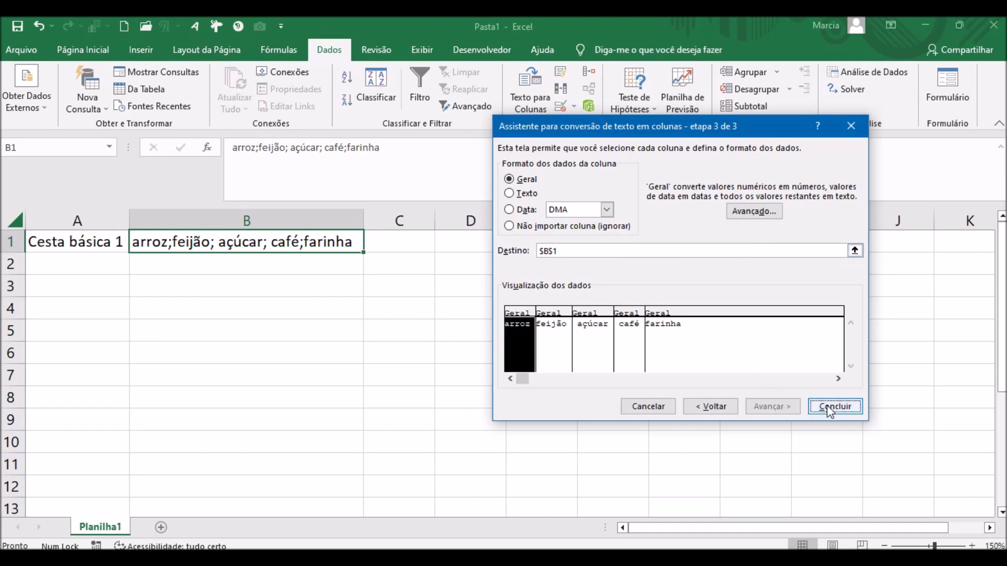
- Check the split items in row 1, from cell B1 through F1
left_click(224, 259)
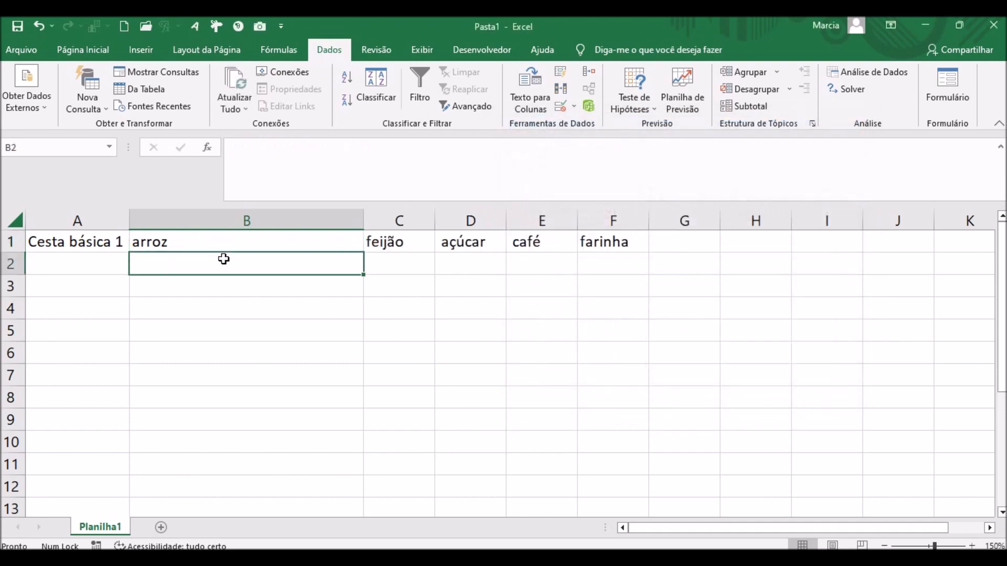
left_click(194, 243)
left_click(386, 239)
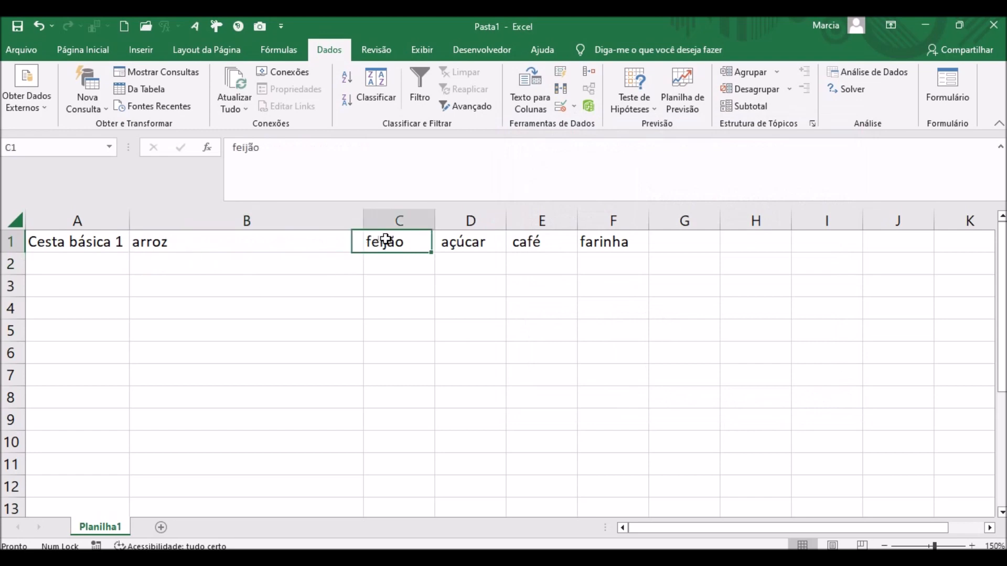
left_click(483, 243)
left_click(524, 247)
left_click(602, 236)
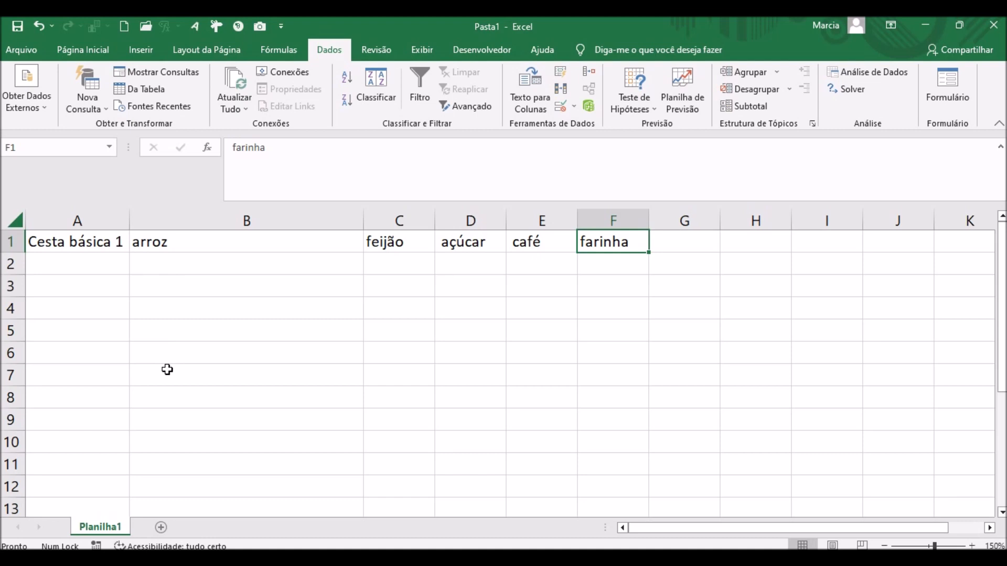
- Copy the items in C1:F1 and paste them transposed into column B starting at B2
left_click_drag(389, 242, 609, 224)
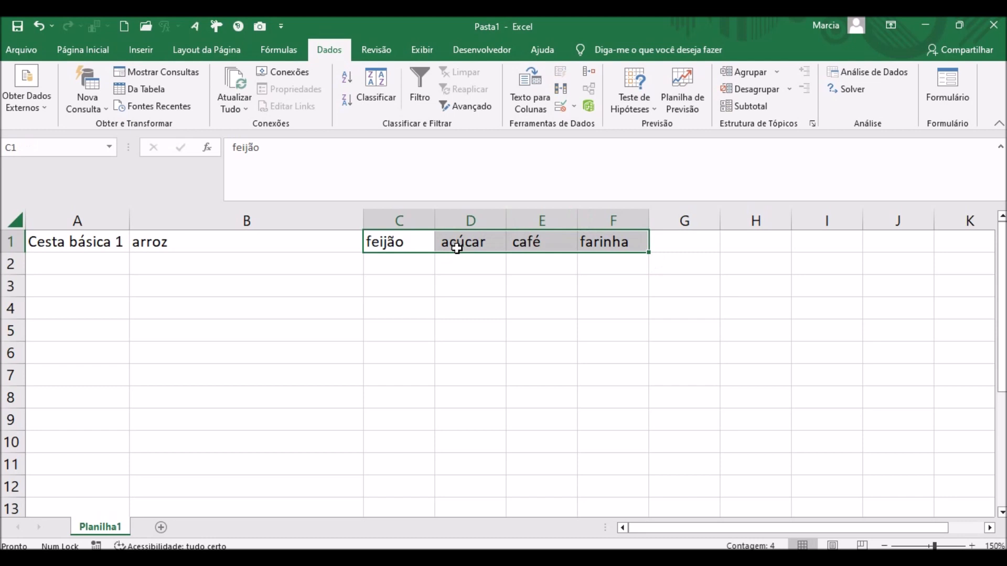
key("ctrl+c")
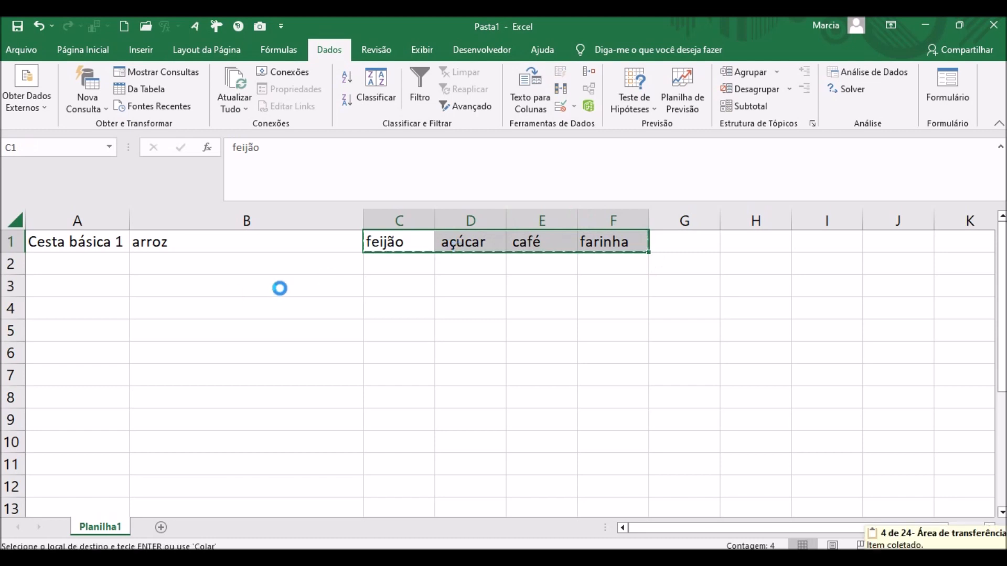
left_click(151, 254)
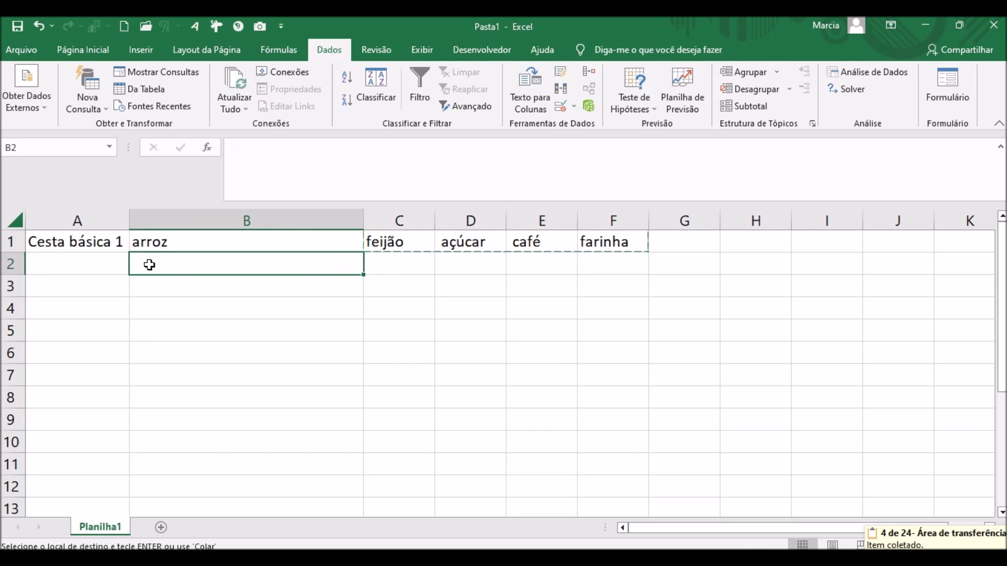
right_click(150, 268)
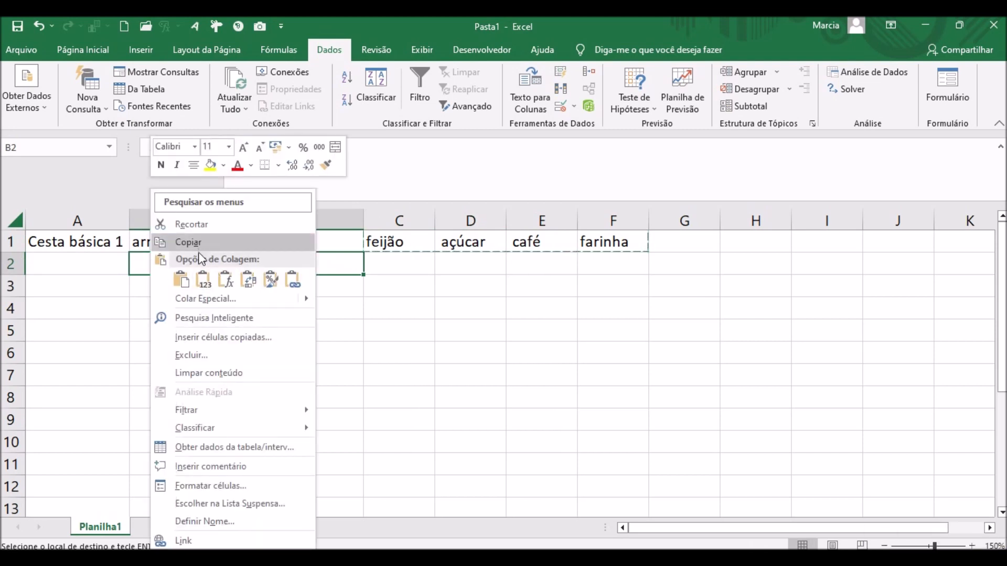
left_click(250, 283)
left_click(175, 346)
left_click_drag(180, 242, 175, 331)
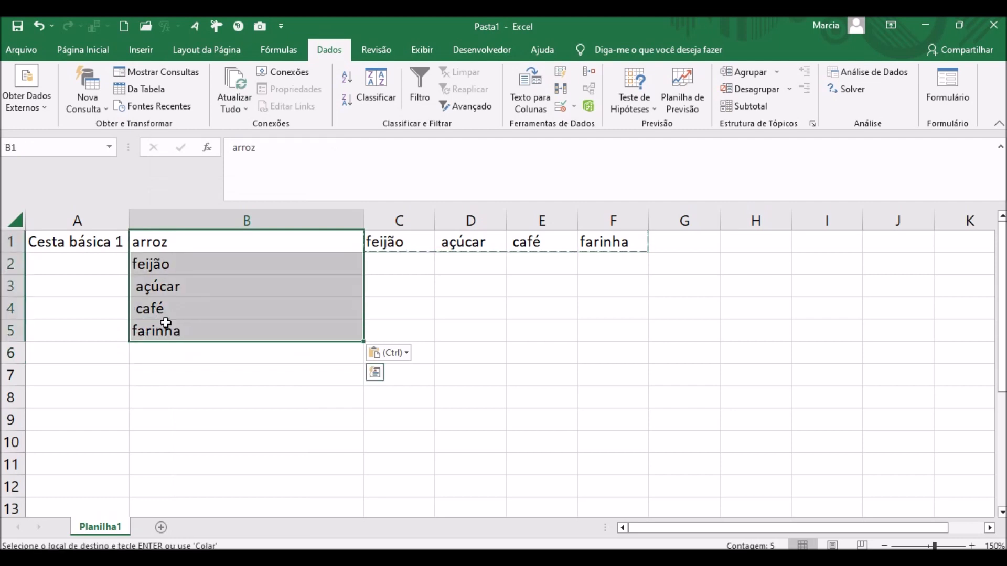
left_click(167, 321)
- Delete the contents of the original horizontal items in C1:F1
left_click_drag(384, 241, 603, 241)
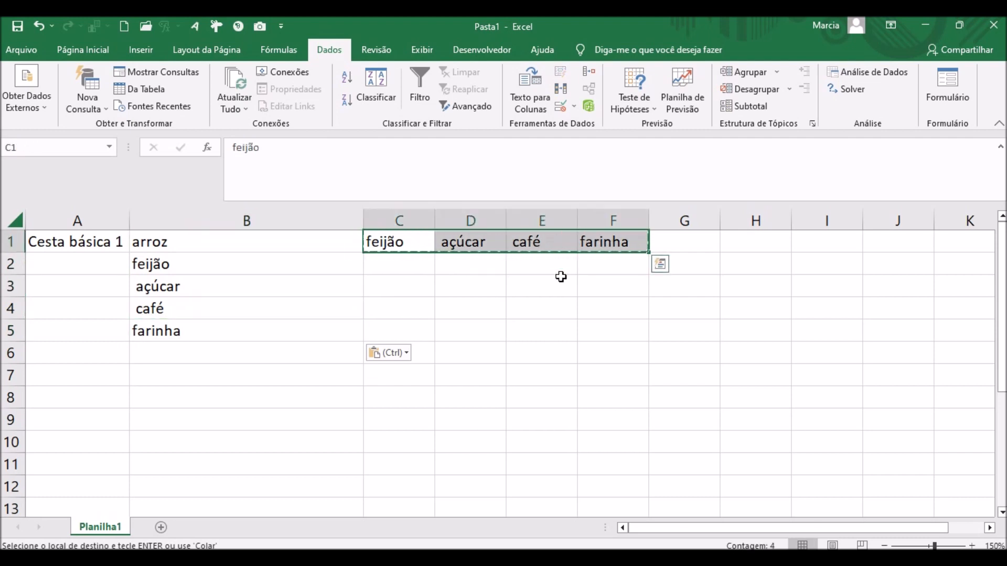
key("Delete")
left_click(470, 305)
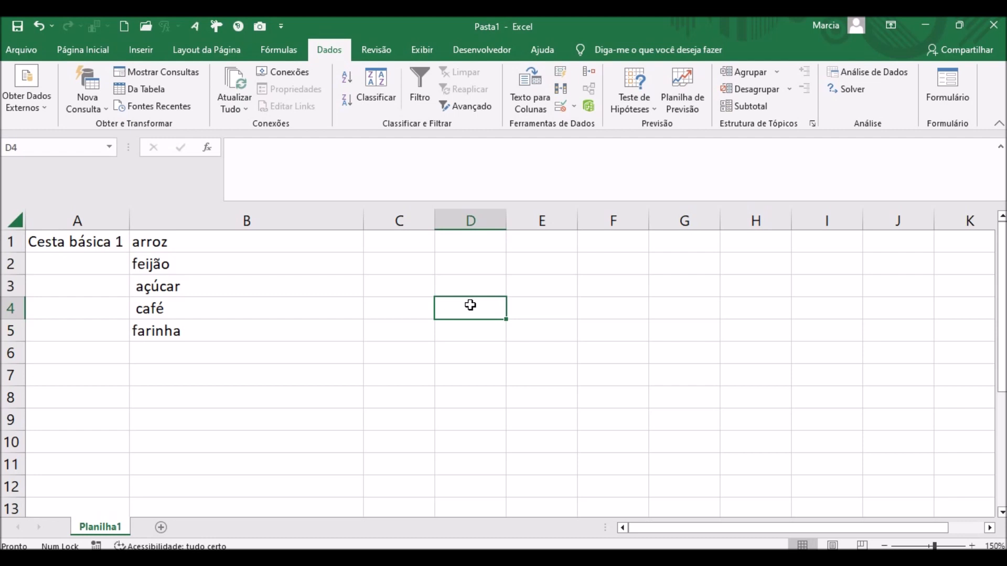
left_click_drag(197, 244, 186, 329)
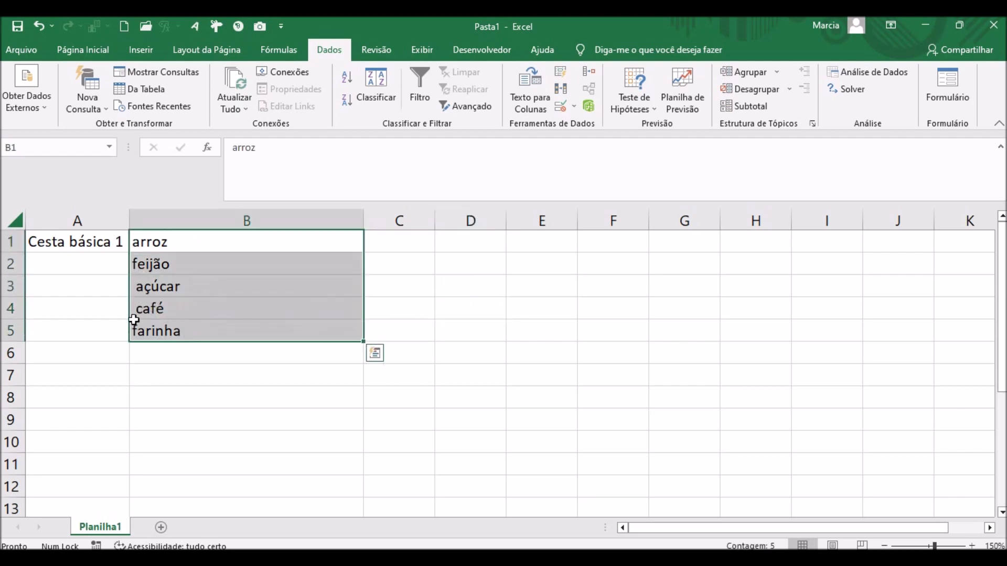
left_click(160, 314)
left_click_drag(157, 273, 153, 303)
left_click(153, 288)
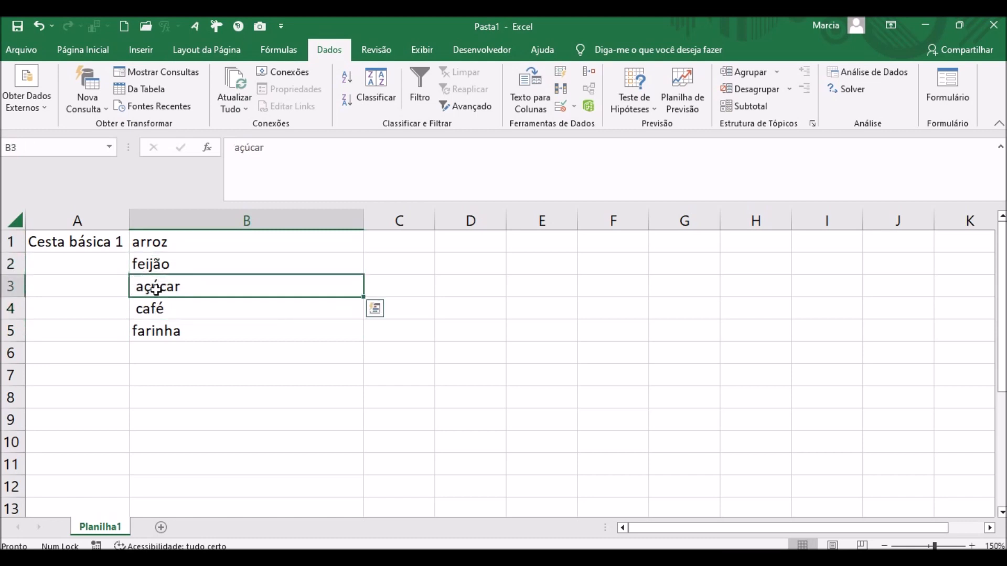
left_click(152, 242)
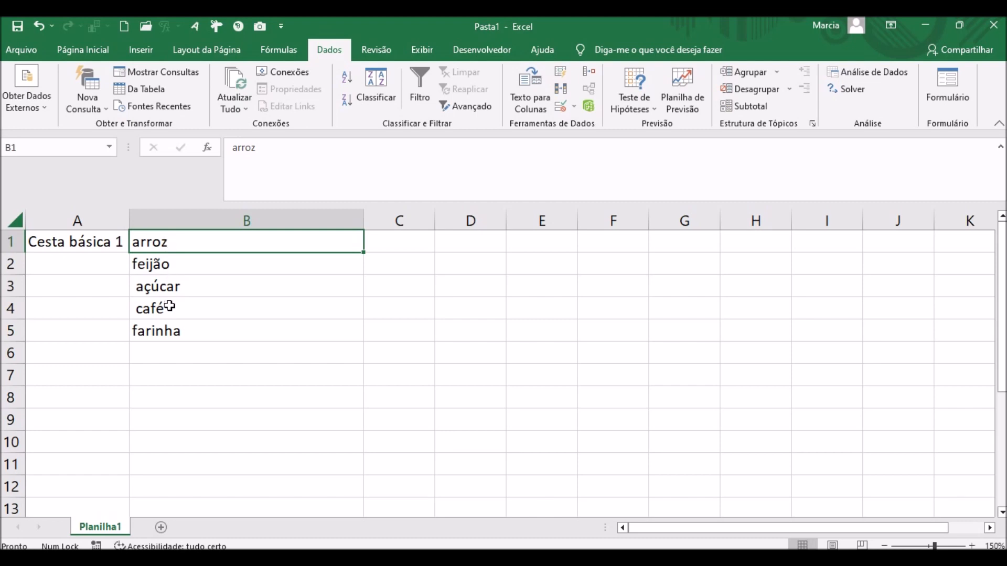
- Enter the label "Cesta básica 1" in cell A7
left_click(148, 378)
left_click(100, 383)
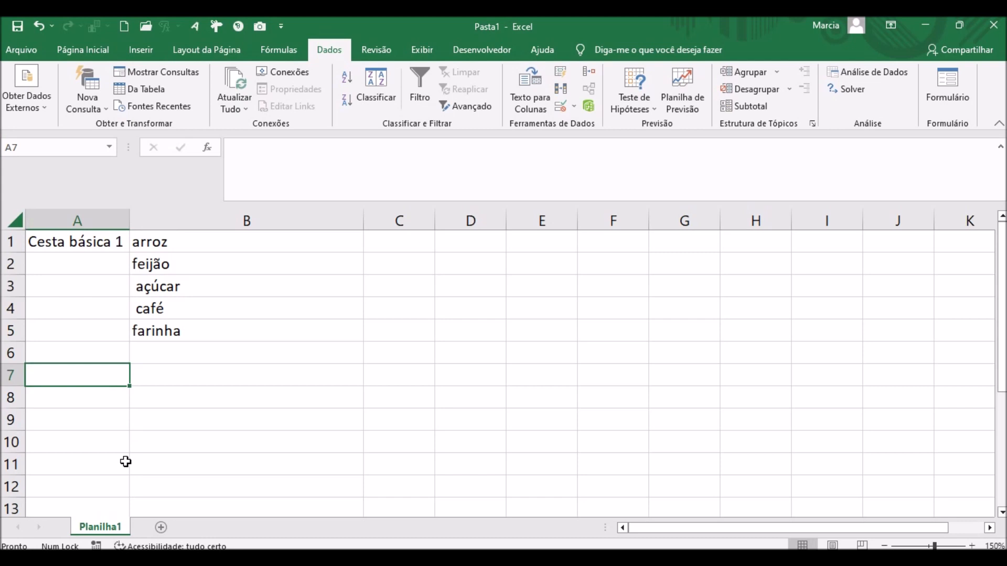
type("Cesta bá")
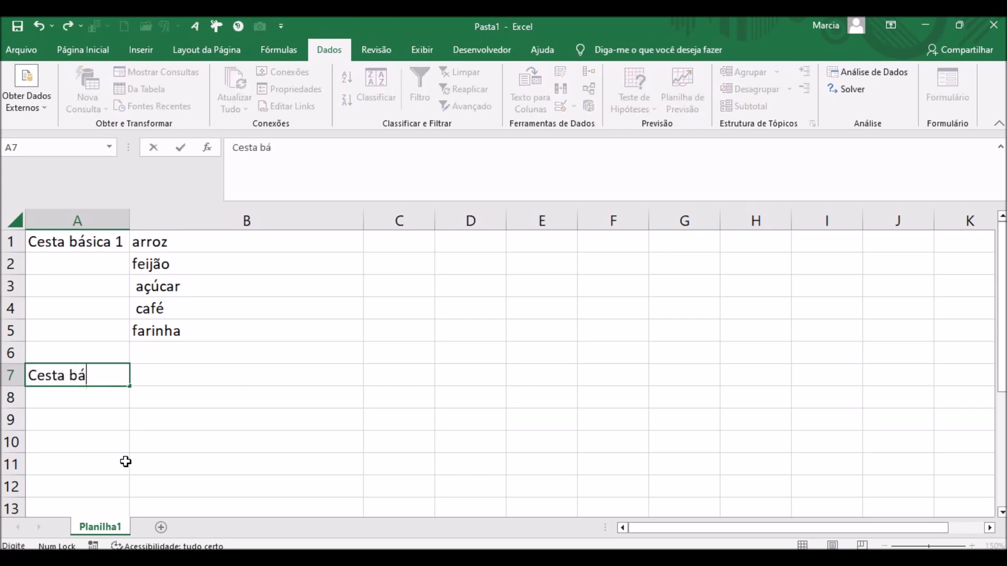
type("sica 1")
key("Tab")
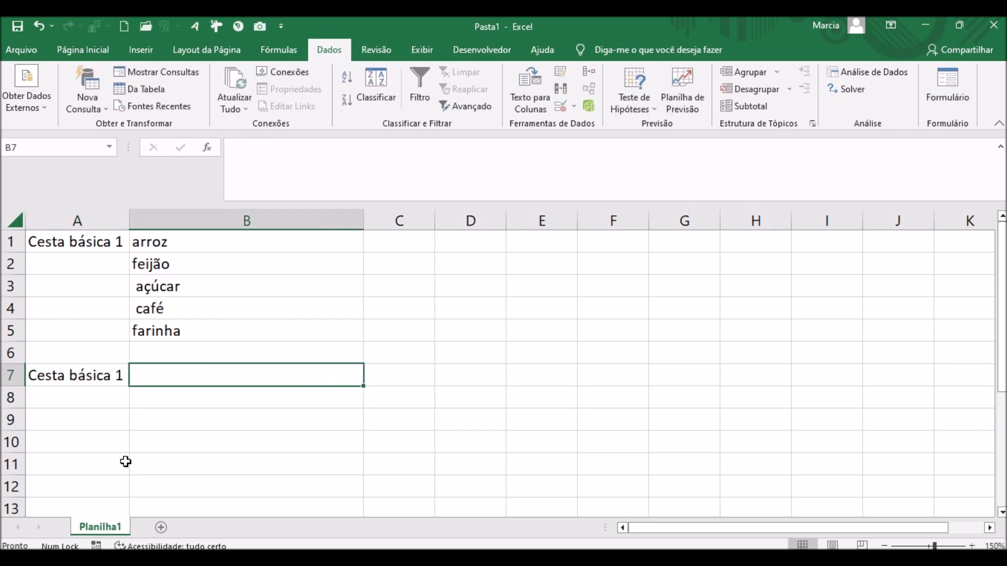
- Enter the semicolon-separated list "arroz;feijão; açúcar; café;pão" in cell B7
type("arroz;feijão; aç")
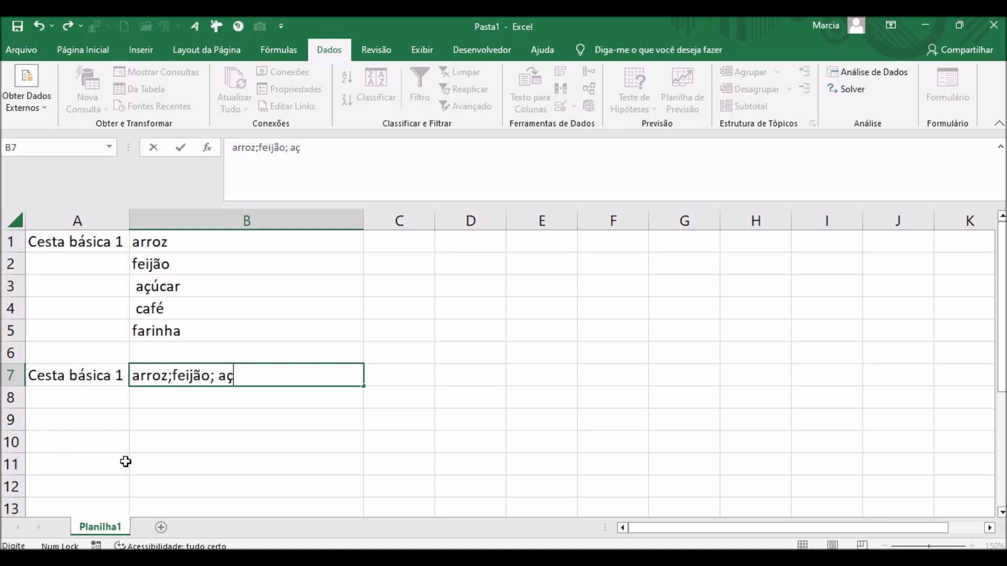
type("úcar; café;pão")
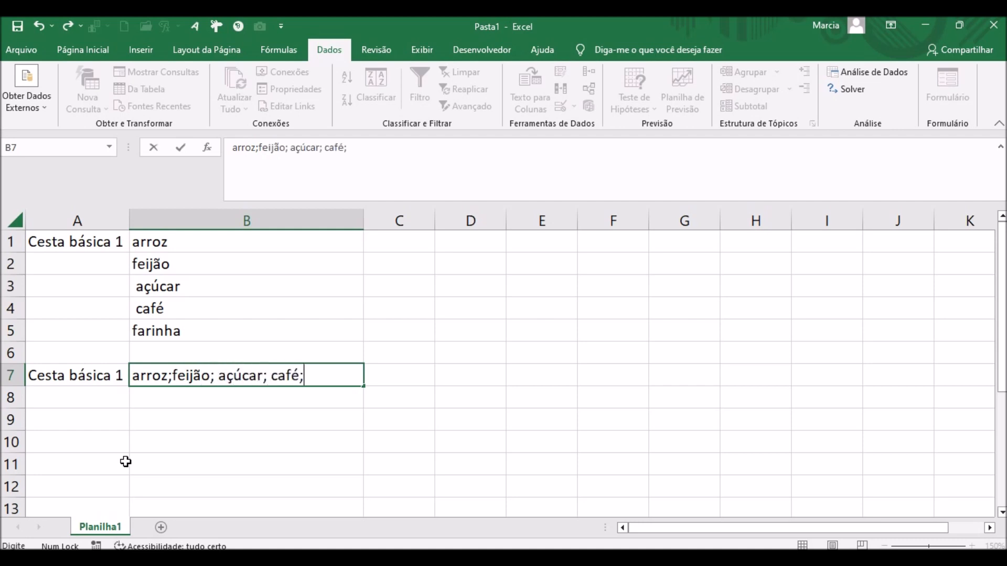
key("Return")
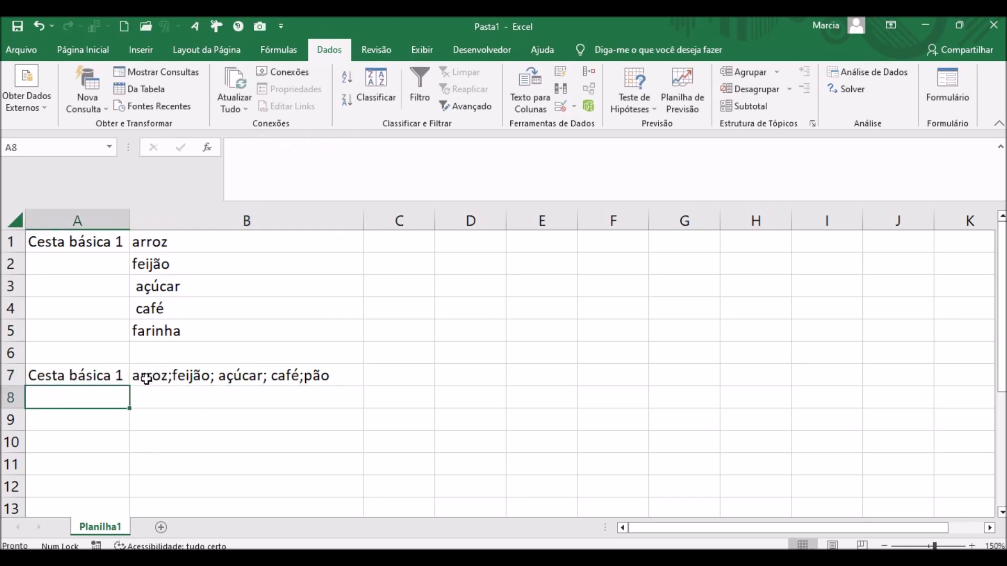
- Start Text to Columns on the list in cell B7 using the fixed-width option (Largura fixa) and proceed to the column breaks
left_click(183, 376)
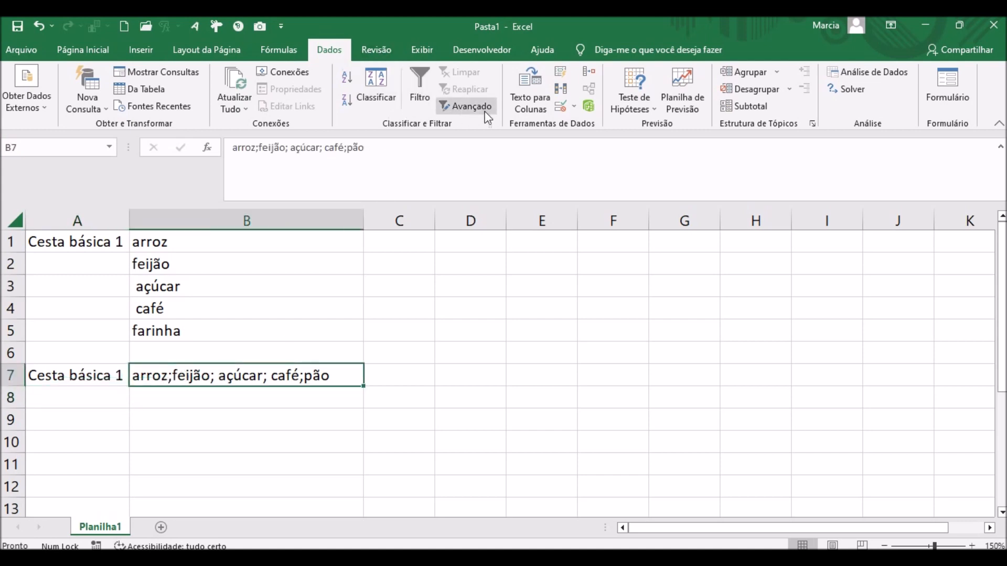
left_click(529, 94)
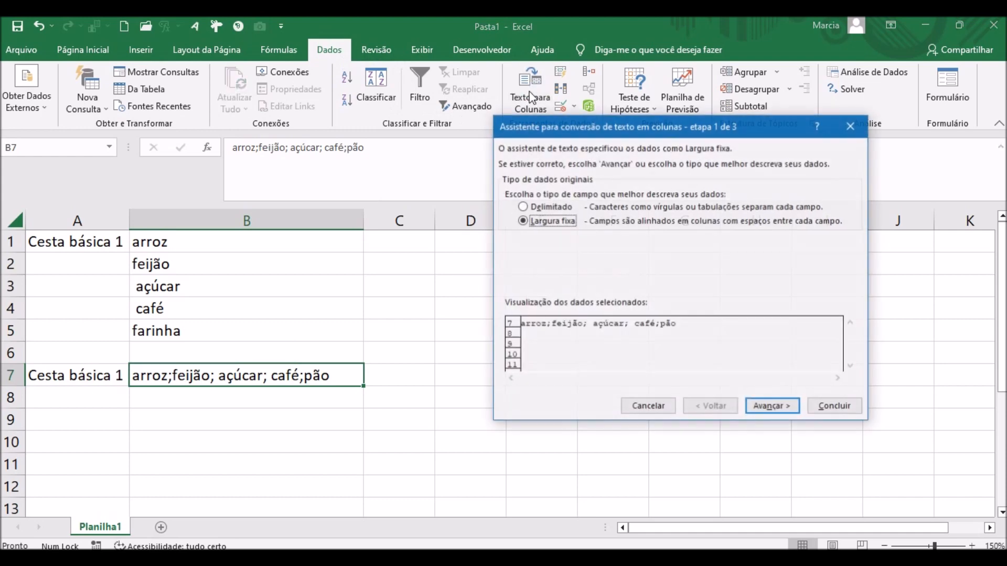
left_click_drag(622, 128, 558, 108)
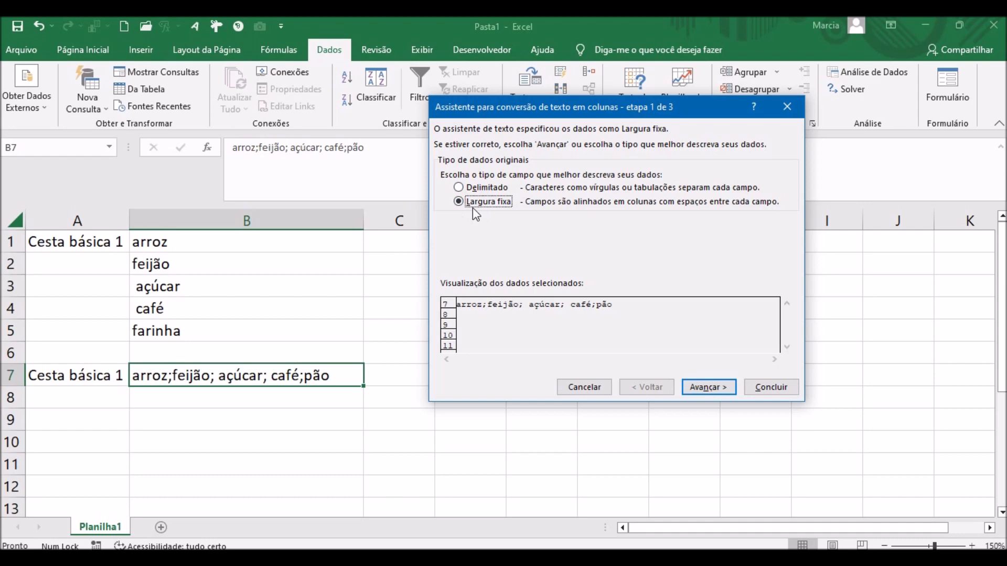
left_click(699, 389)
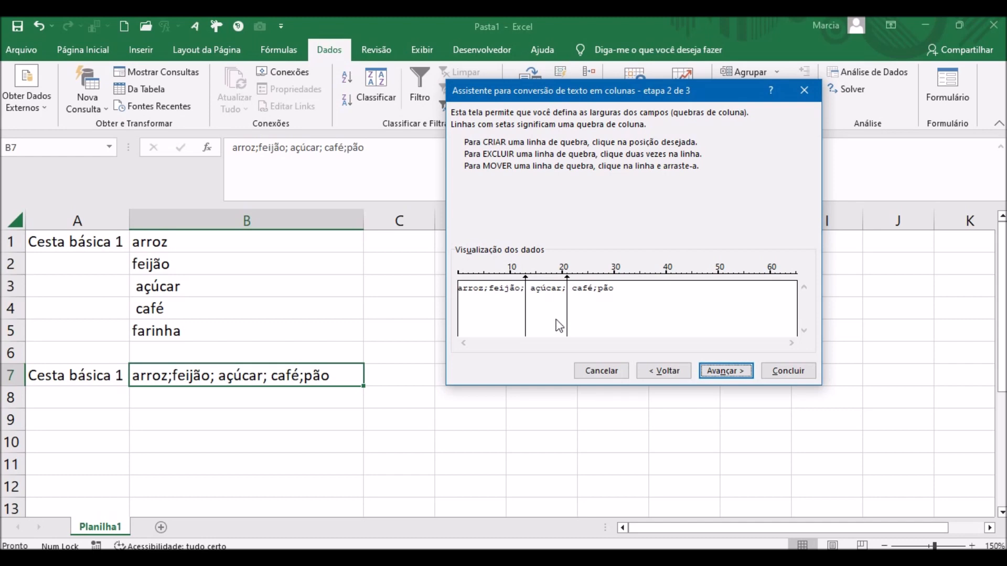
- Place the column breaks directly before feijão, açúcar, café and pão, so each item gets its own column
left_click(488, 293)
left_click_drag(525, 299, 535, 305)
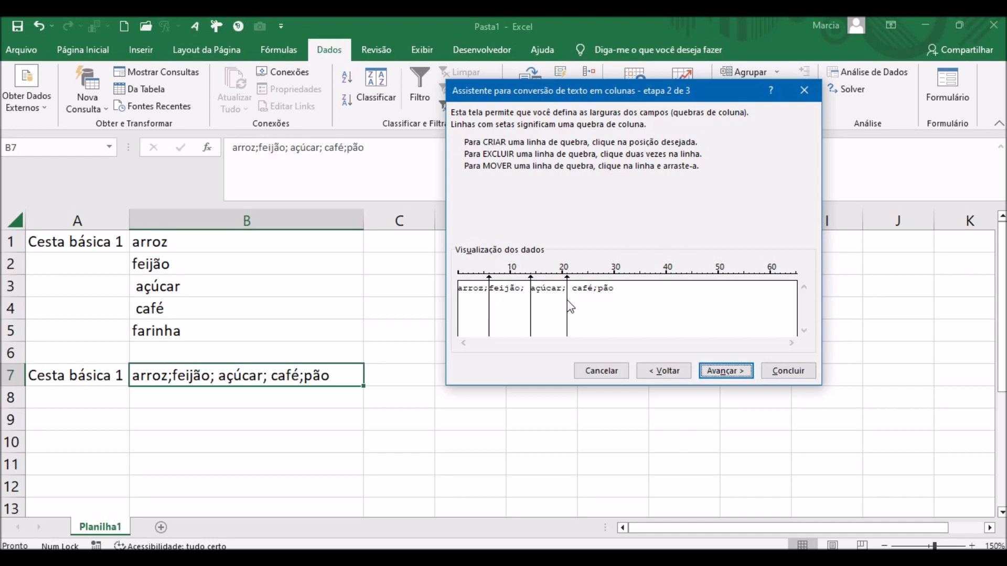
left_click_drag(568, 300, 571, 300)
left_click(599, 290)
- Complete the text conversion with the Geral column format and destination $B$7
left_click(727, 371)
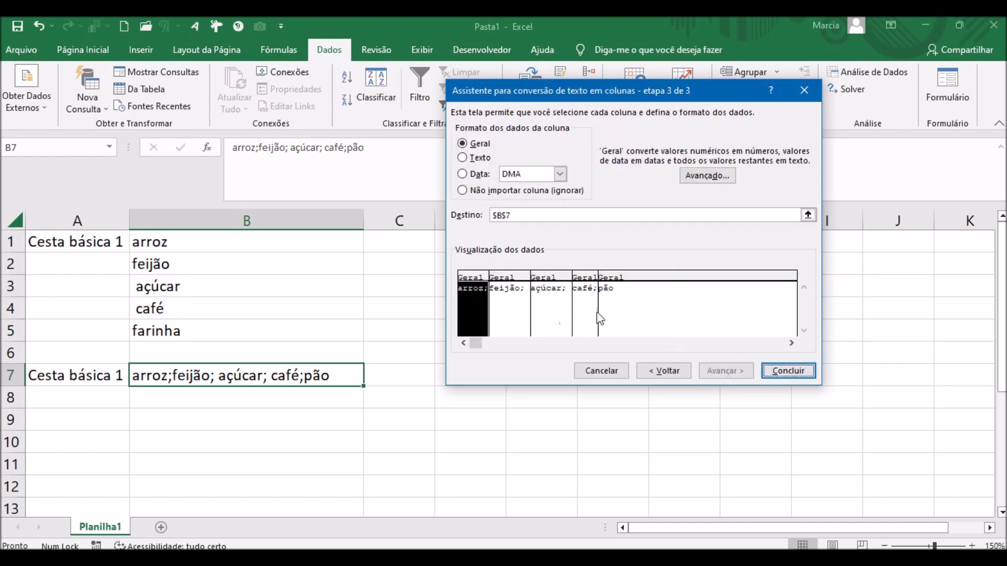
left_click(522, 219)
left_click(790, 370)
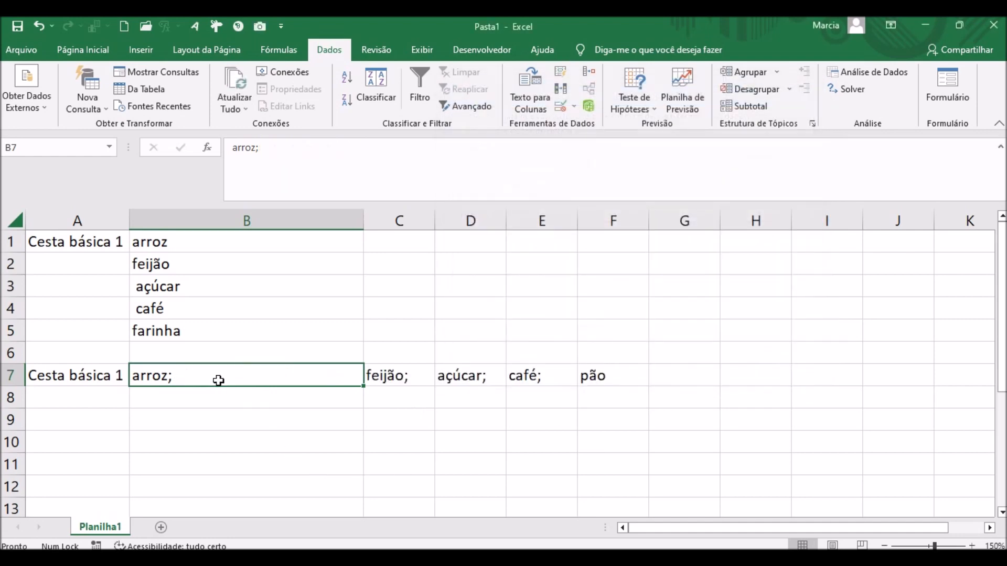
- Copy the items in C7:F7 and paste them transposed into column B starting at B8
left_click(403, 376)
left_click_drag(404, 376, 592, 375)
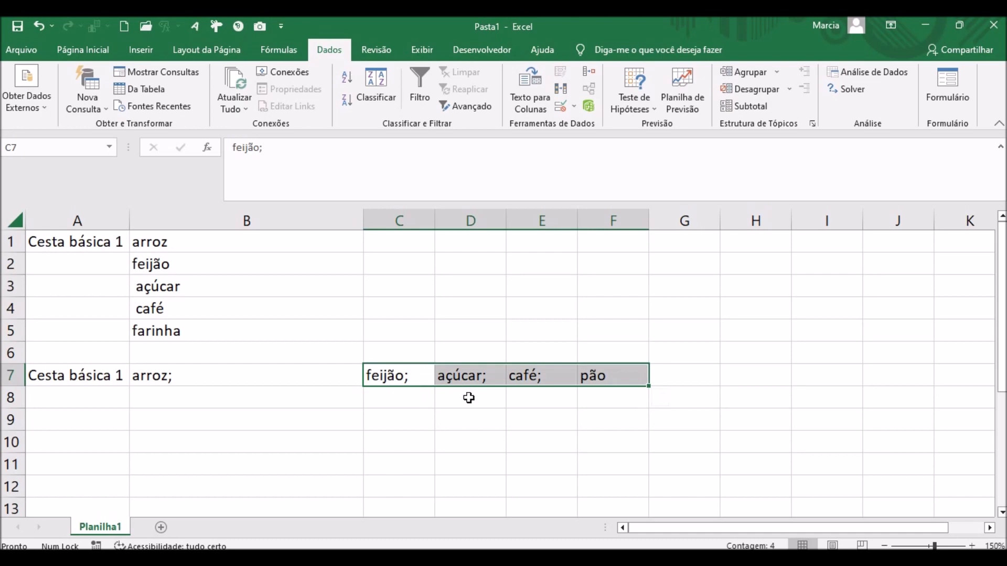
key("ctrl+c")
left_click(213, 398)
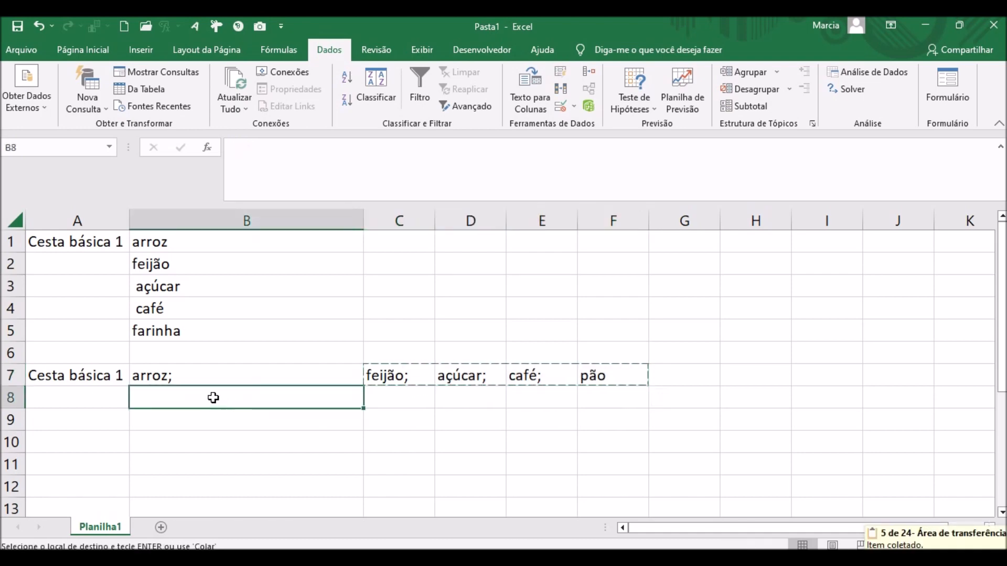
right_click(213, 398)
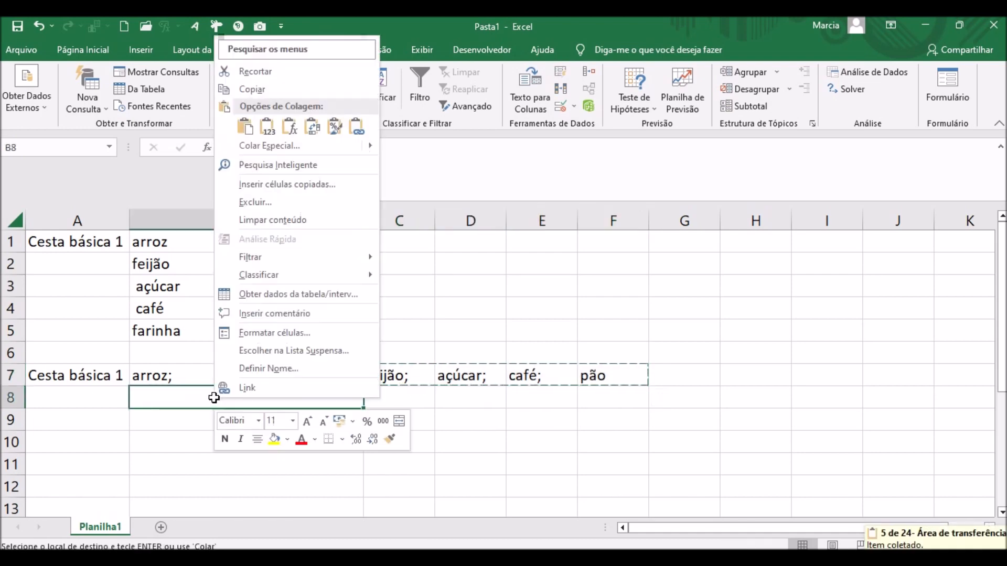
left_click(313, 127)
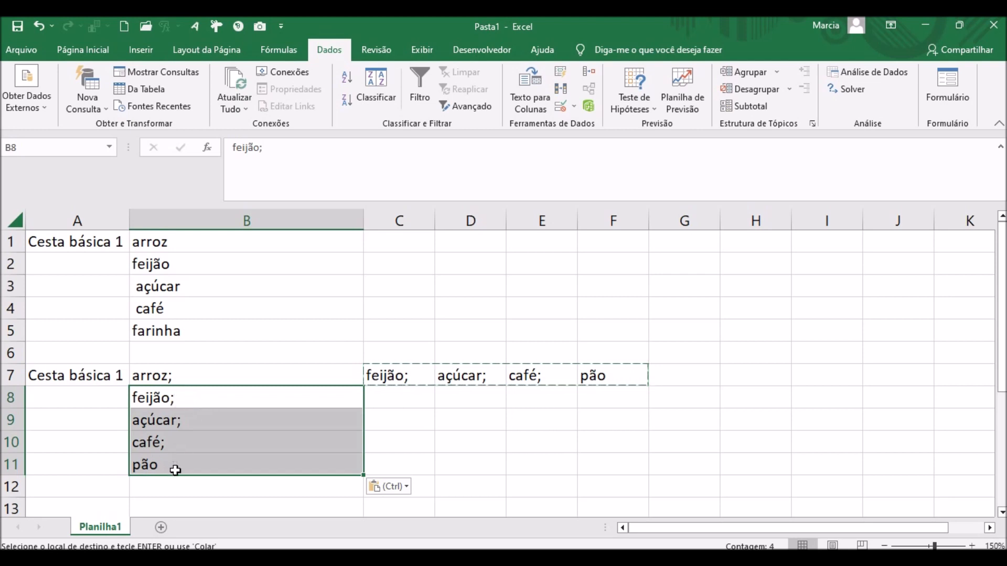
- Delete the contents of the original horizontal items in C7:F7
left_click(416, 419)
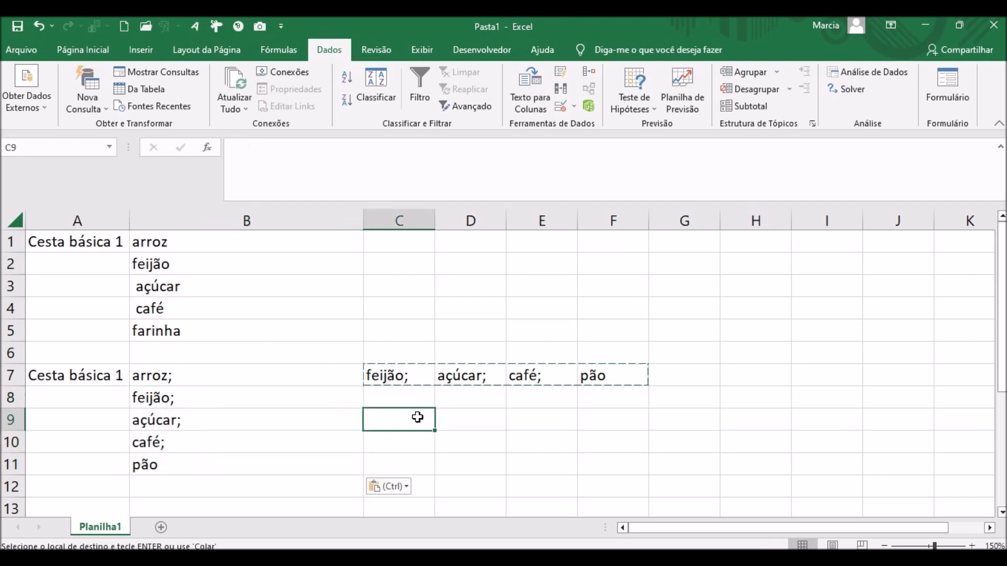
left_click_drag(397, 377, 615, 373)
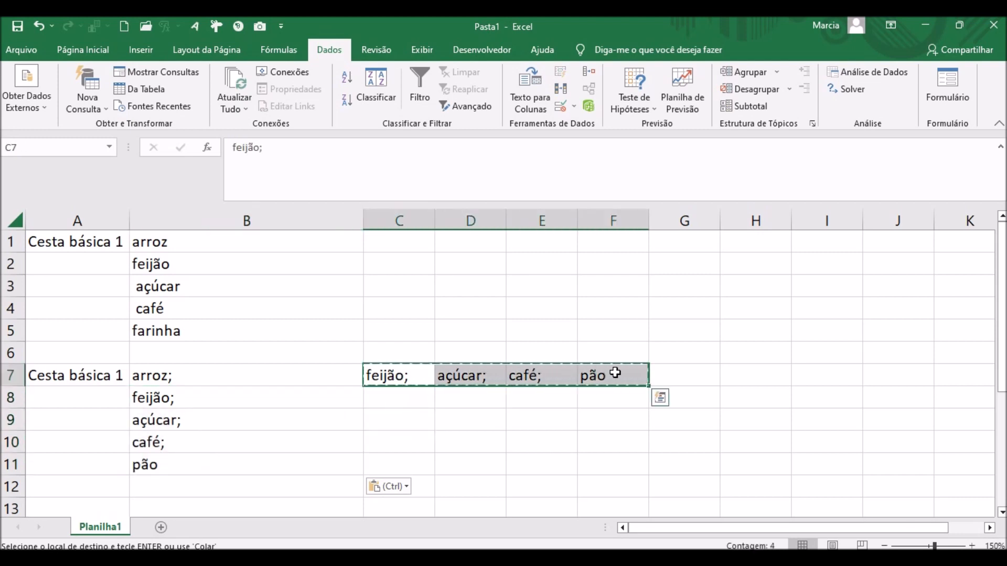
key("Delete")
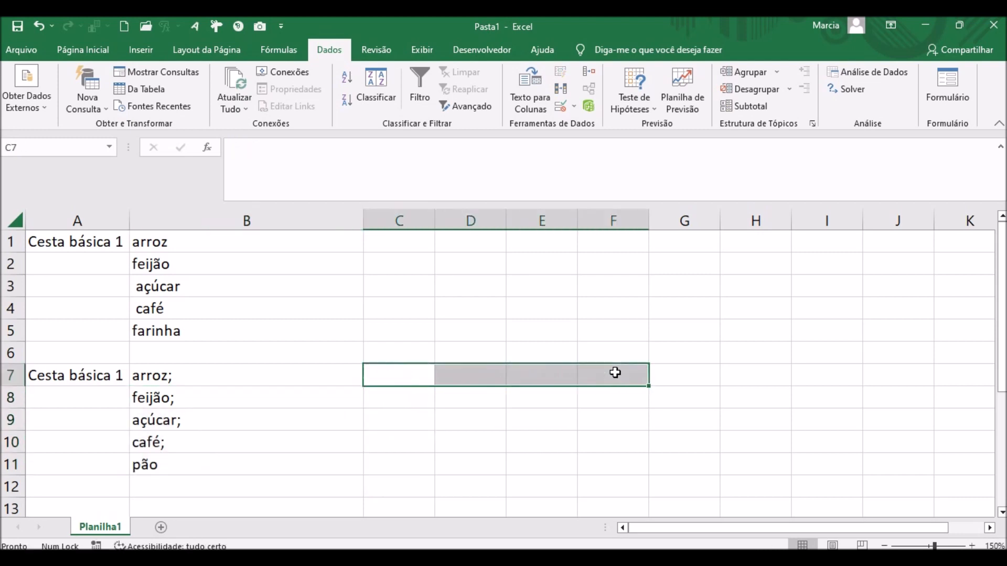
left_click(497, 456)
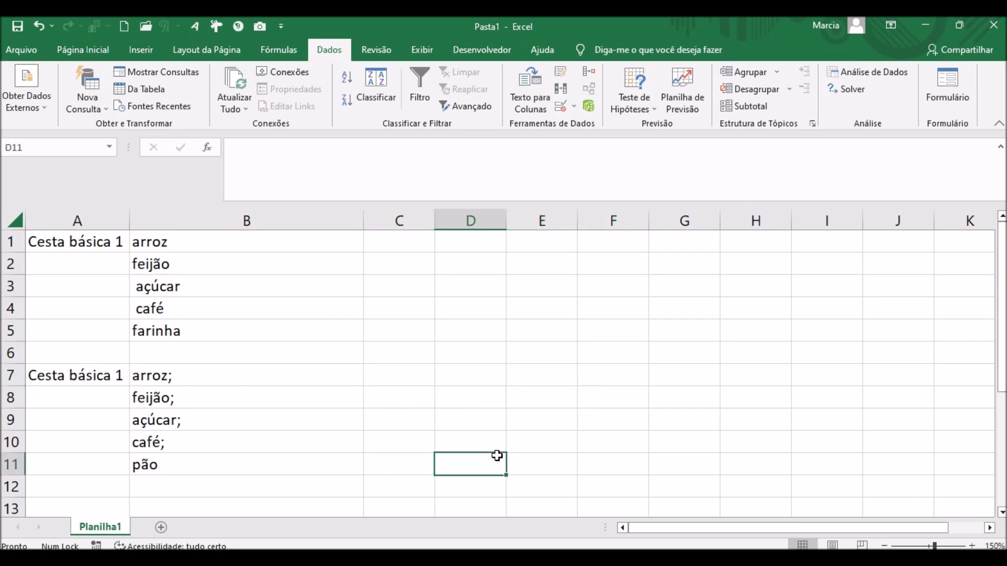